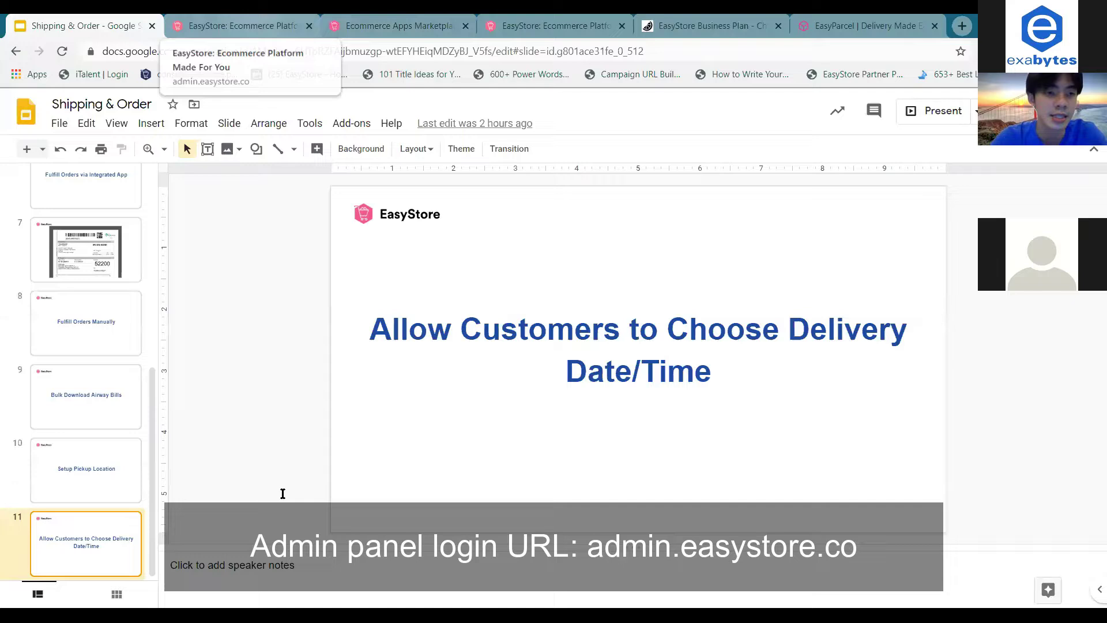
Leave the delivery date/time slide for the EasyStore admin's installed apps list
key("ctrl+Tab")
left_click(49, 563)
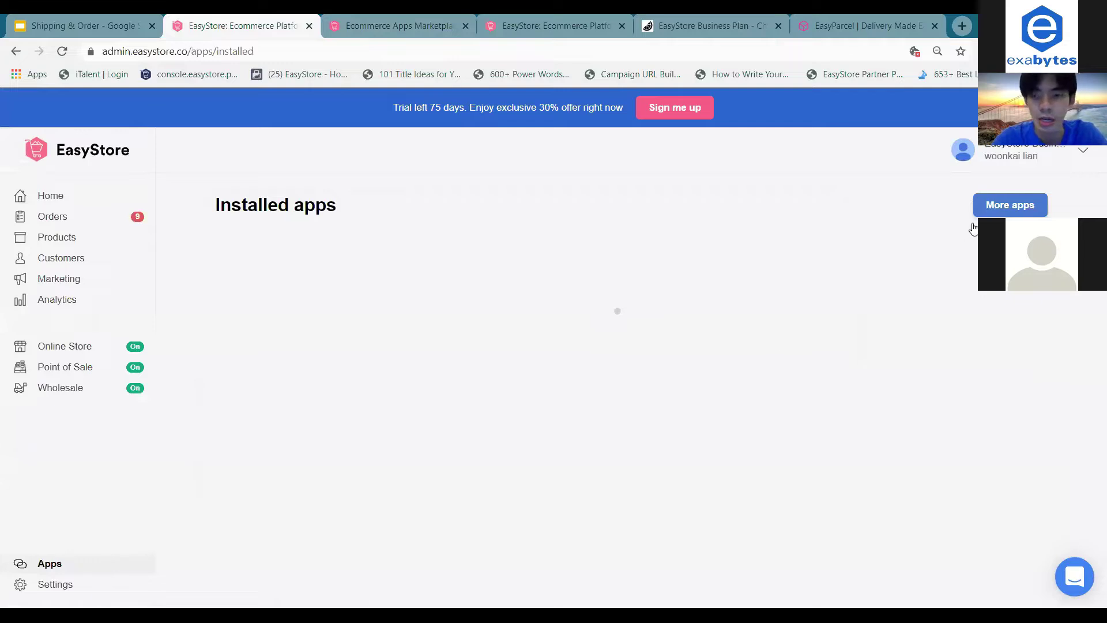
scroll(554, 215, "down", 1)
left_click(428, 109)
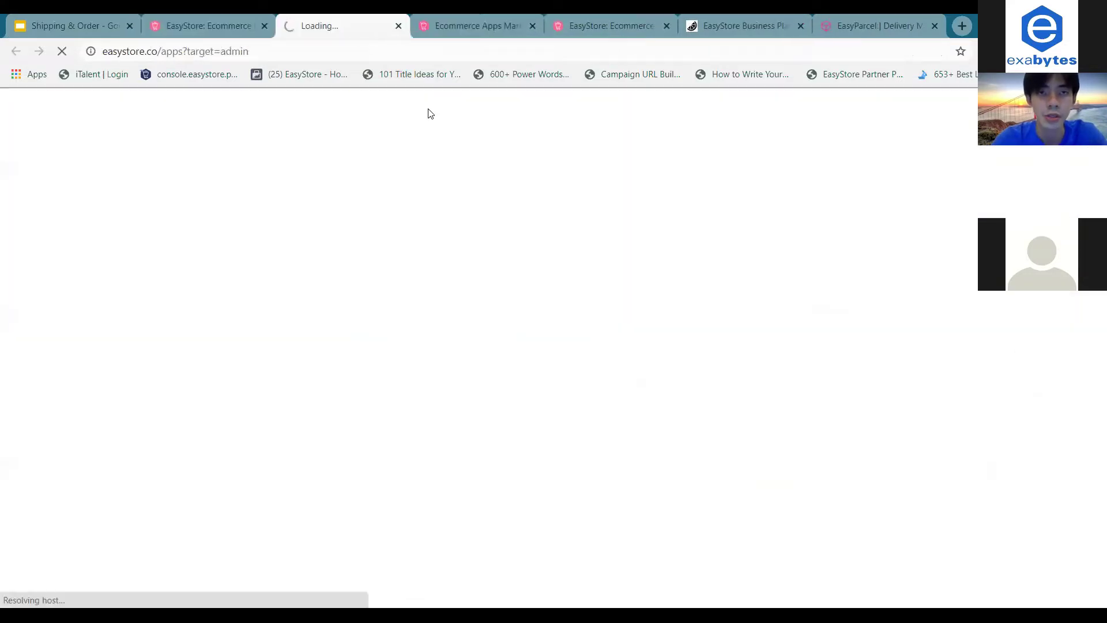
middle_click(317, 18)
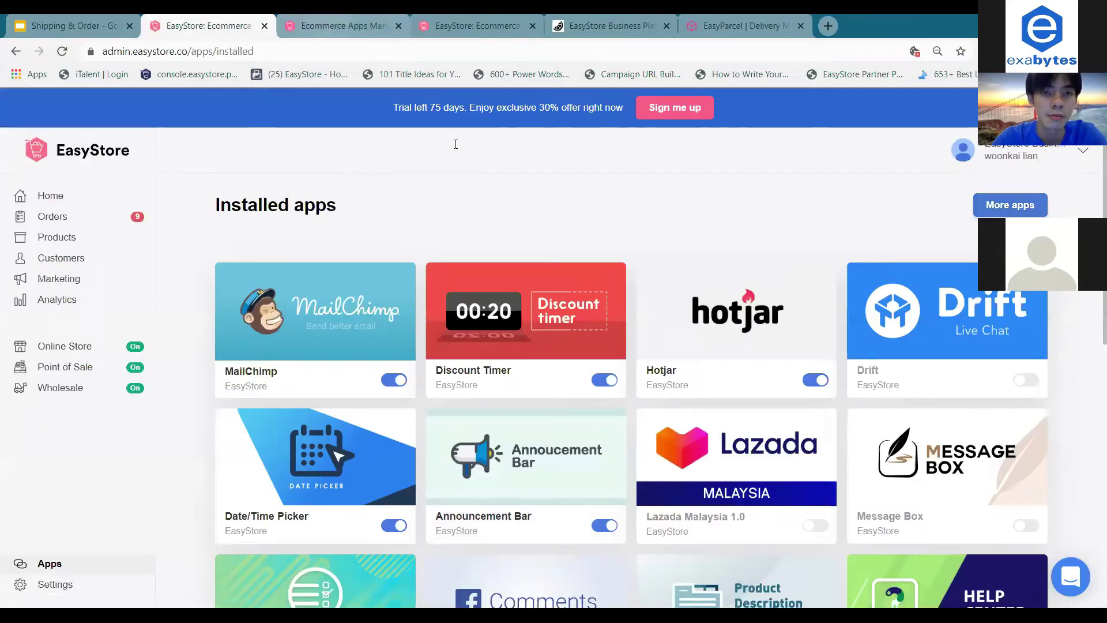
Search the marketplace for 'date/time picker' to find the Date/Time Picker app
key("ctrl+Tab")
key("ctrl+a")
type("Da")
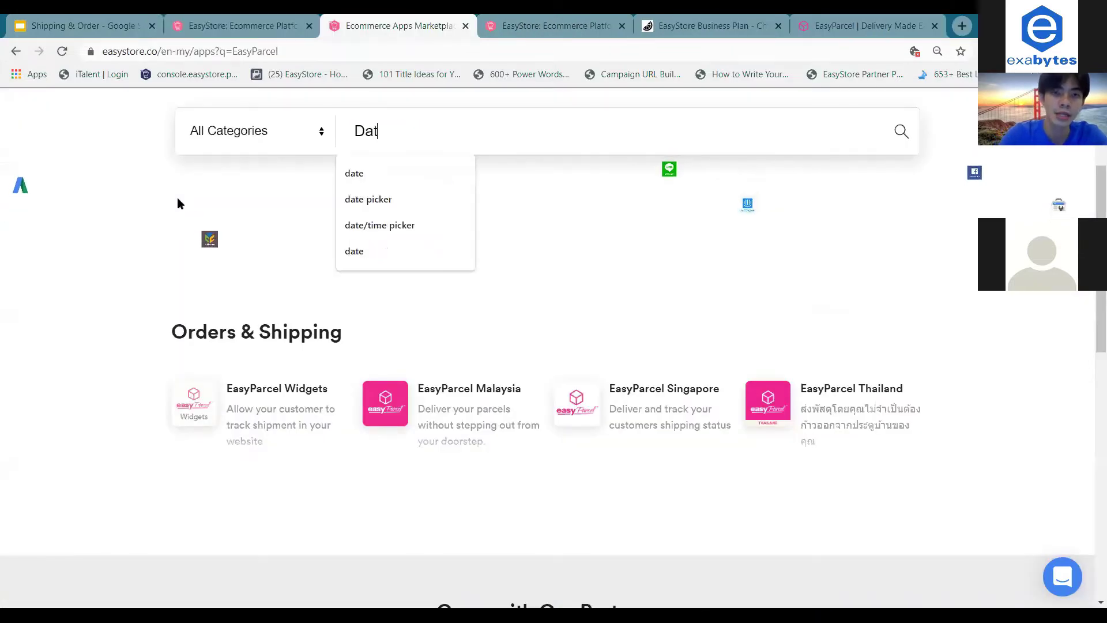
type("te/time picker")
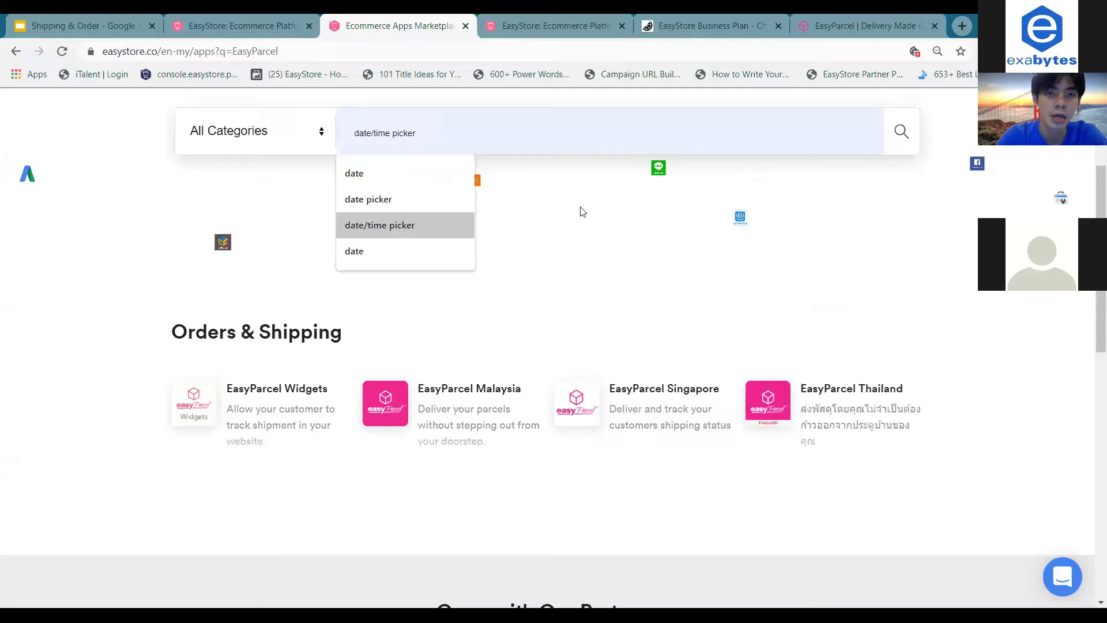
key("Return")
scroll(894, 248, "up", 2)
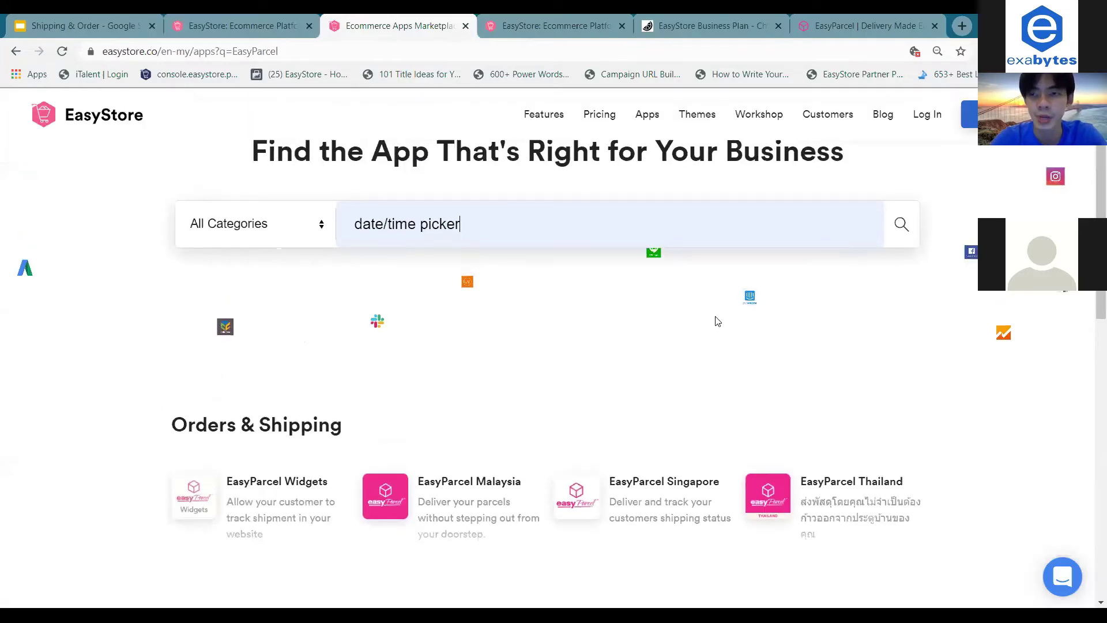
key("Return")
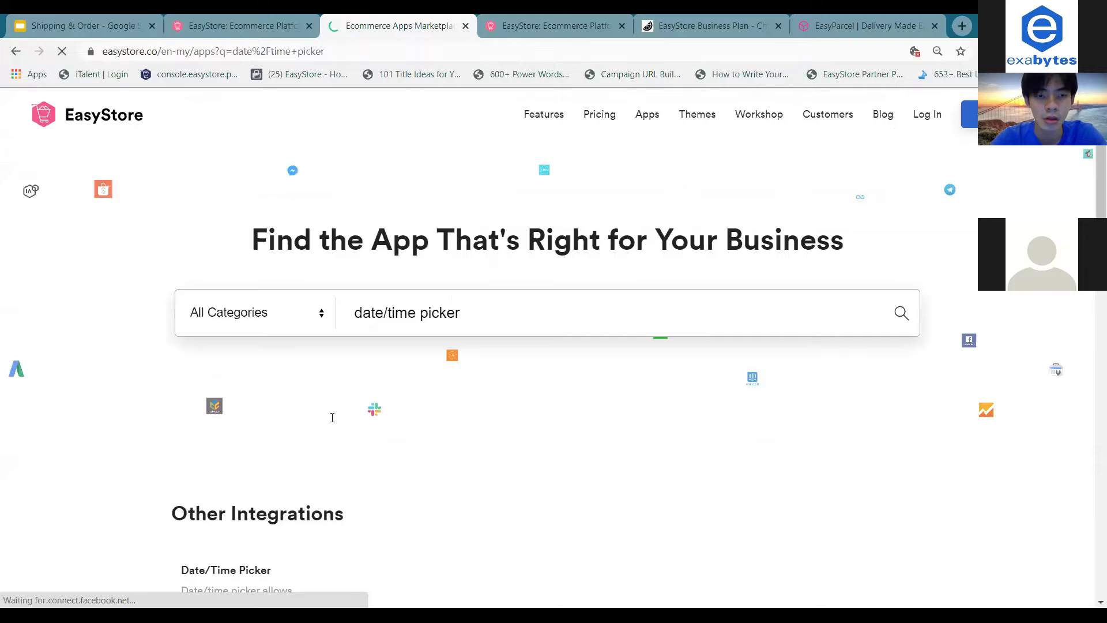
scroll(328, 433, "down", 1)
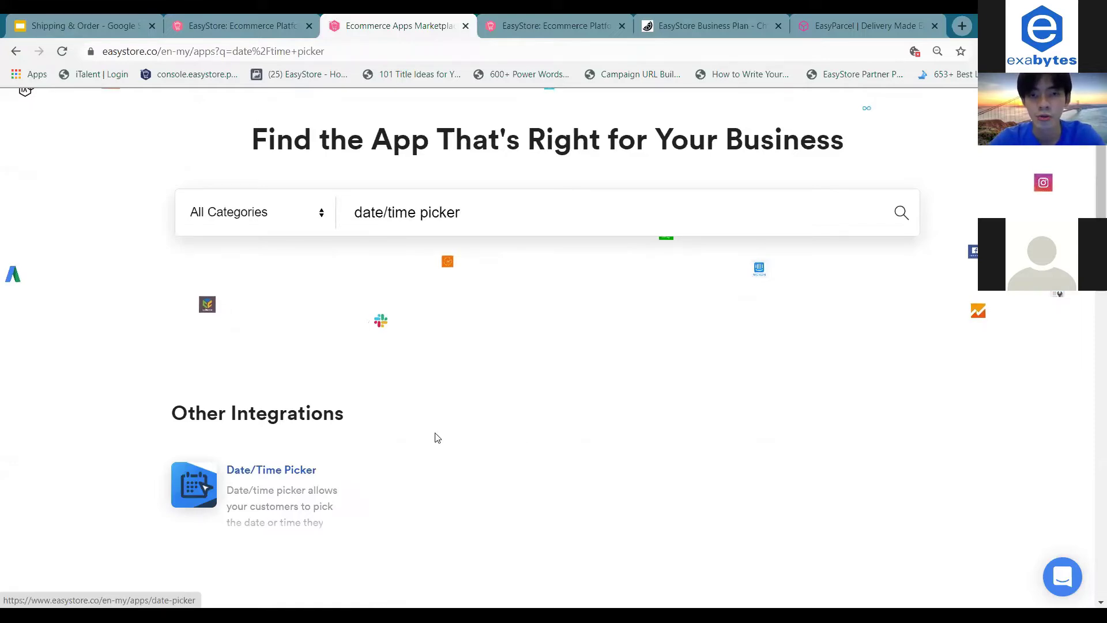
key("ctrl+shift+Tab")
Open the Date/Time Picker settings and check the Delivery date title and dd/mm/yy format
left_click(414, 441)
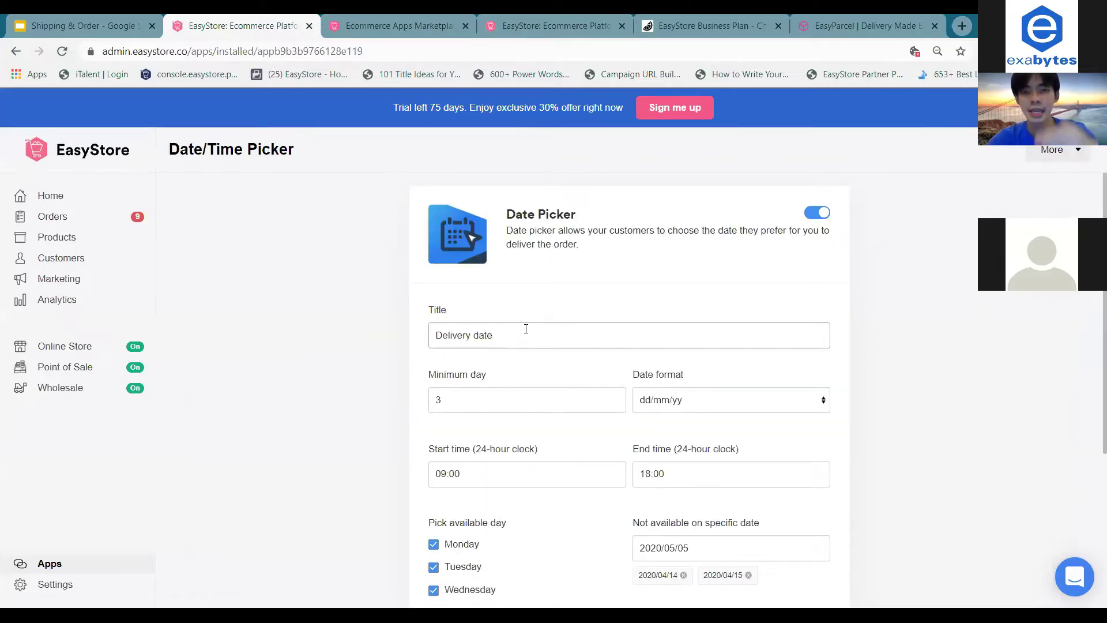
double_click(476, 337)
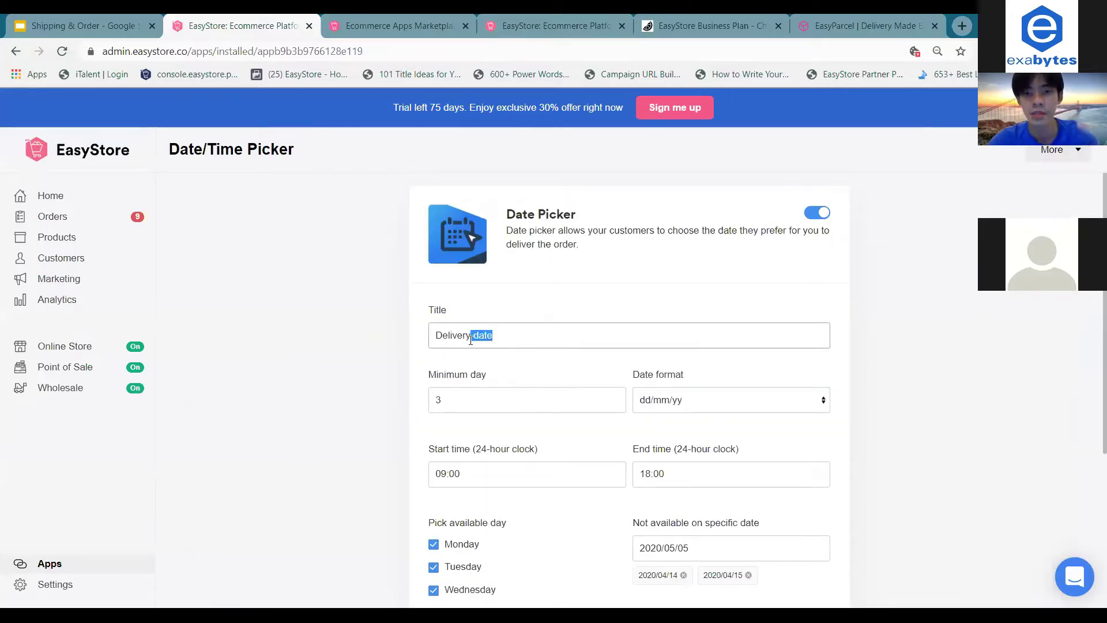
left_click(477, 340)
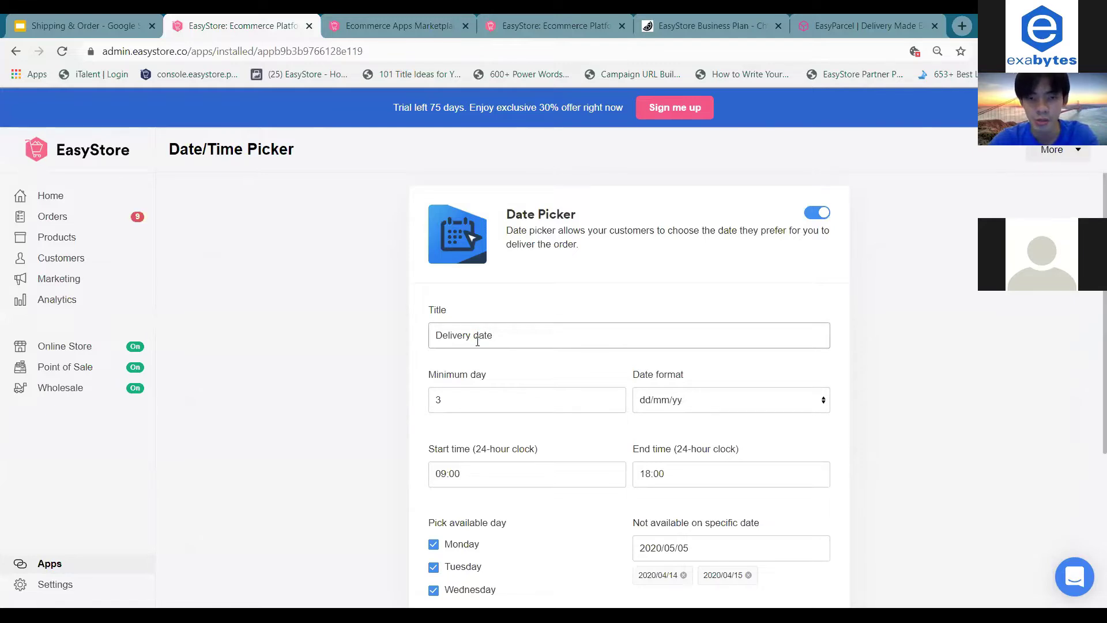
scroll(476, 340, "down", 2)
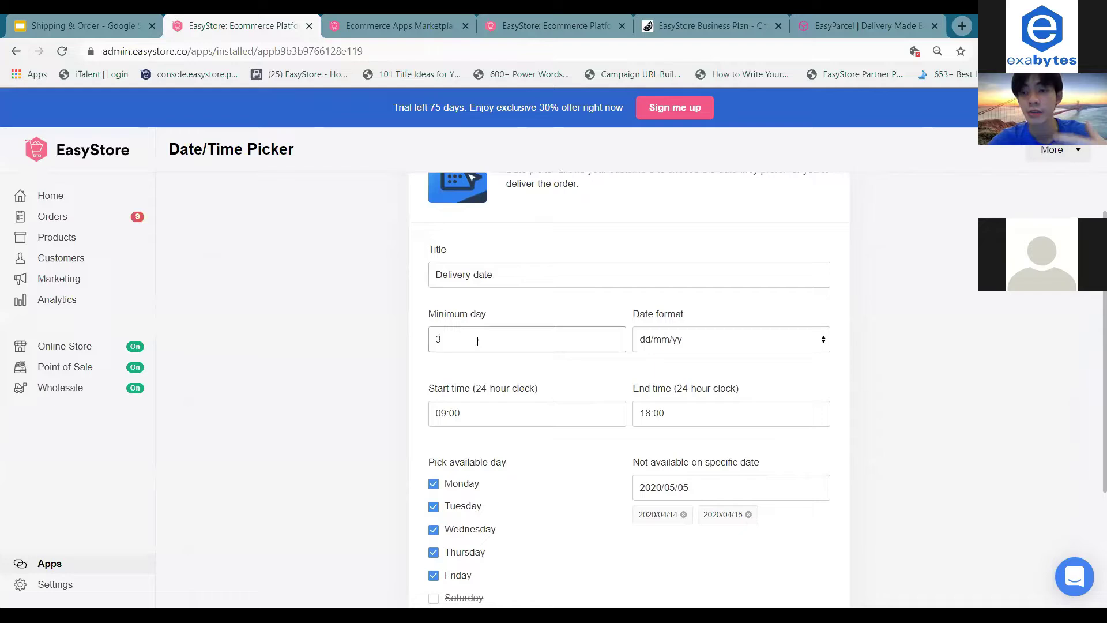
left_click(726, 344)
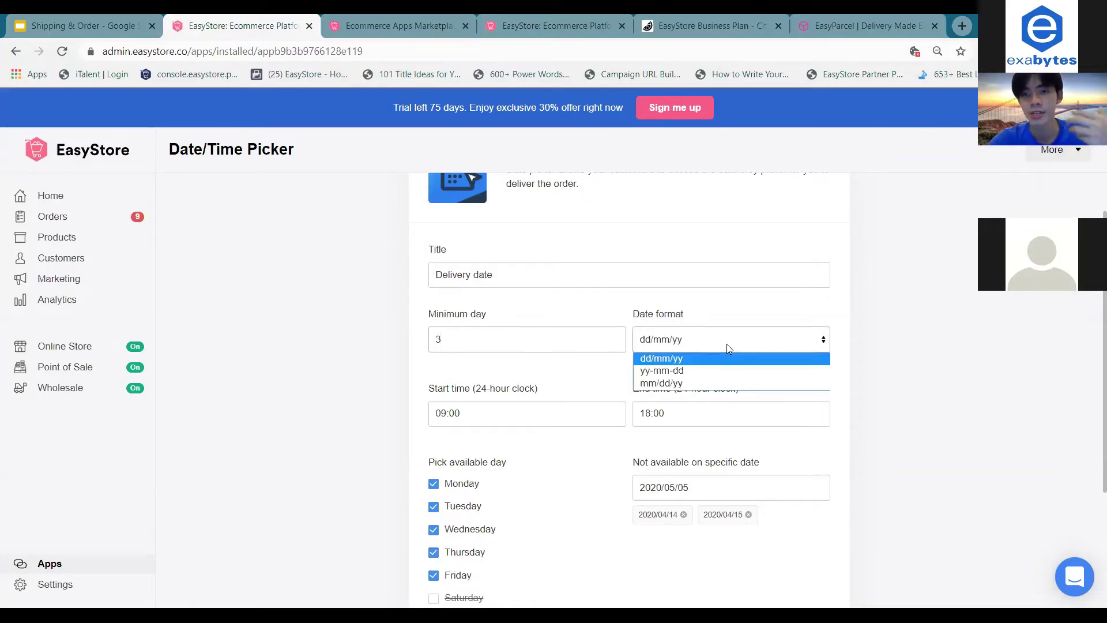
left_click(617, 366)
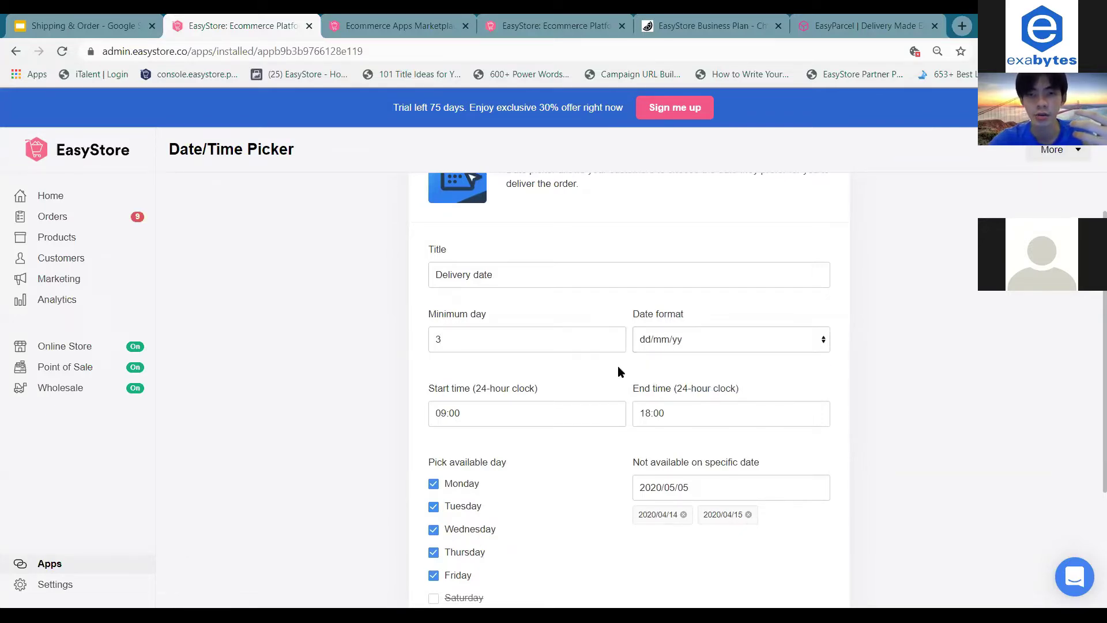
scroll(618, 366, "down", 1)
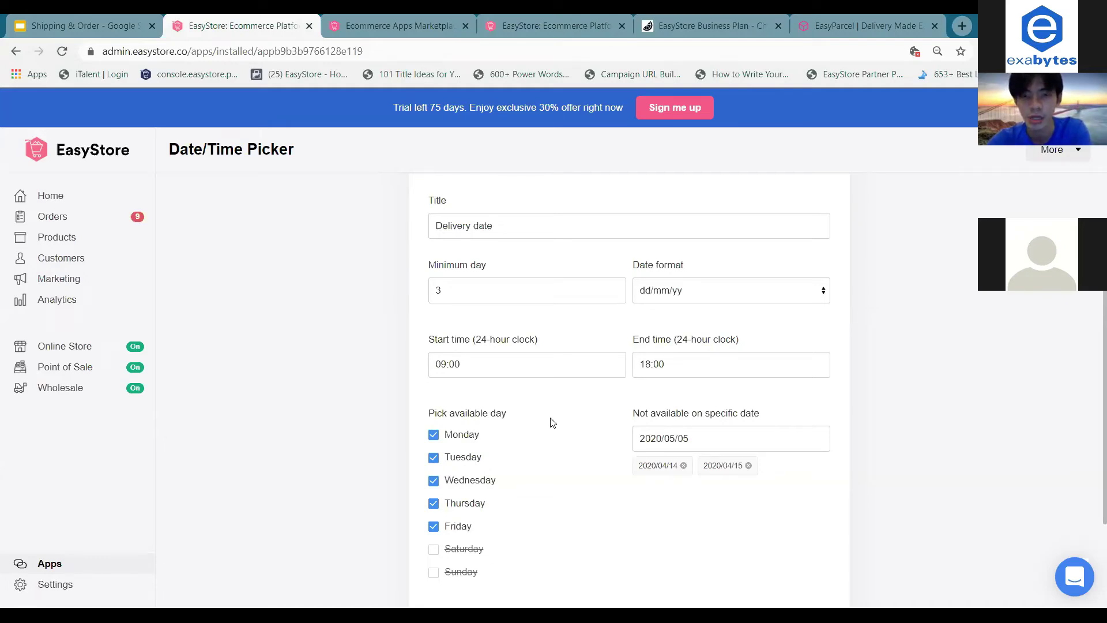
scroll(551, 422, "down", 2)
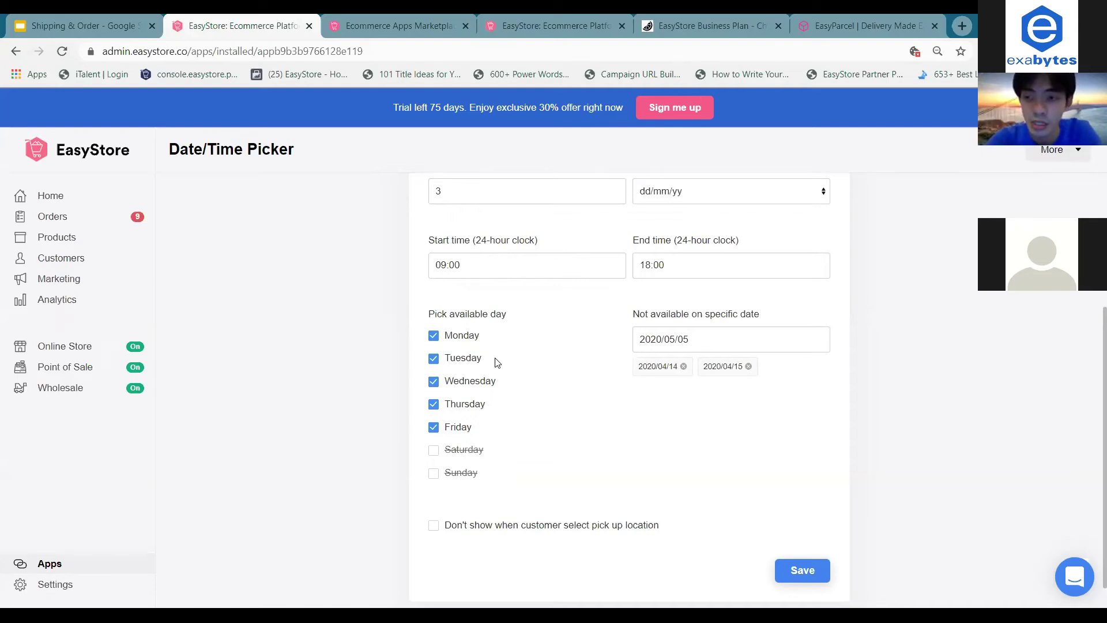
scroll(496, 363, "down", 1)
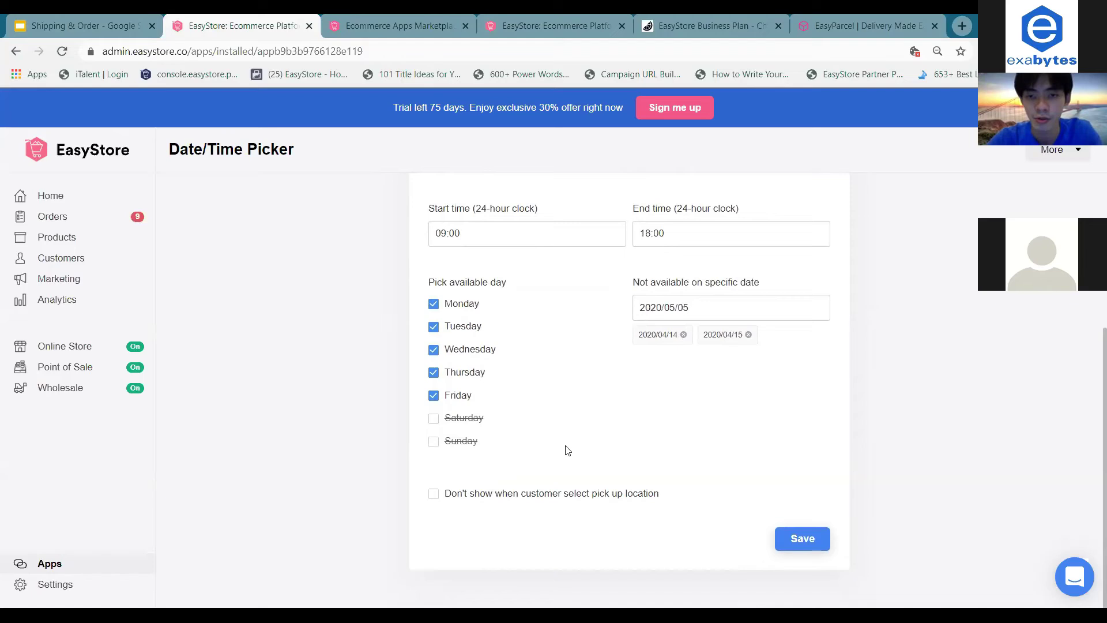
Save the Date/Time Picker settings: delivery date title, 3-day minimum, weekday 09:00–18:00 hours
left_click(803, 538)
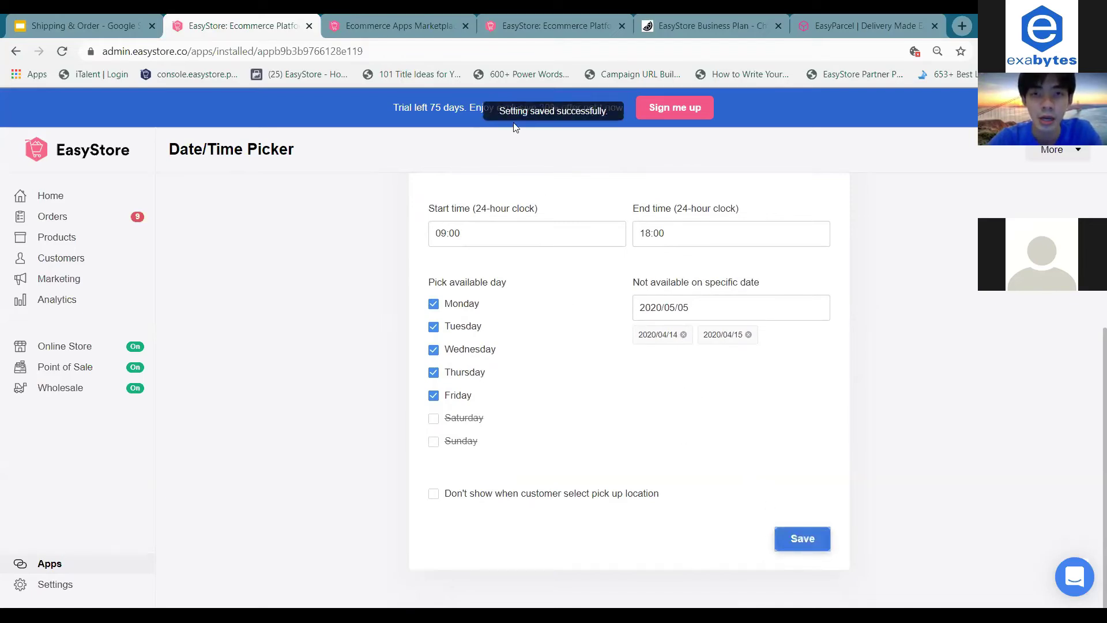
scroll(386, 176, "up", 2)
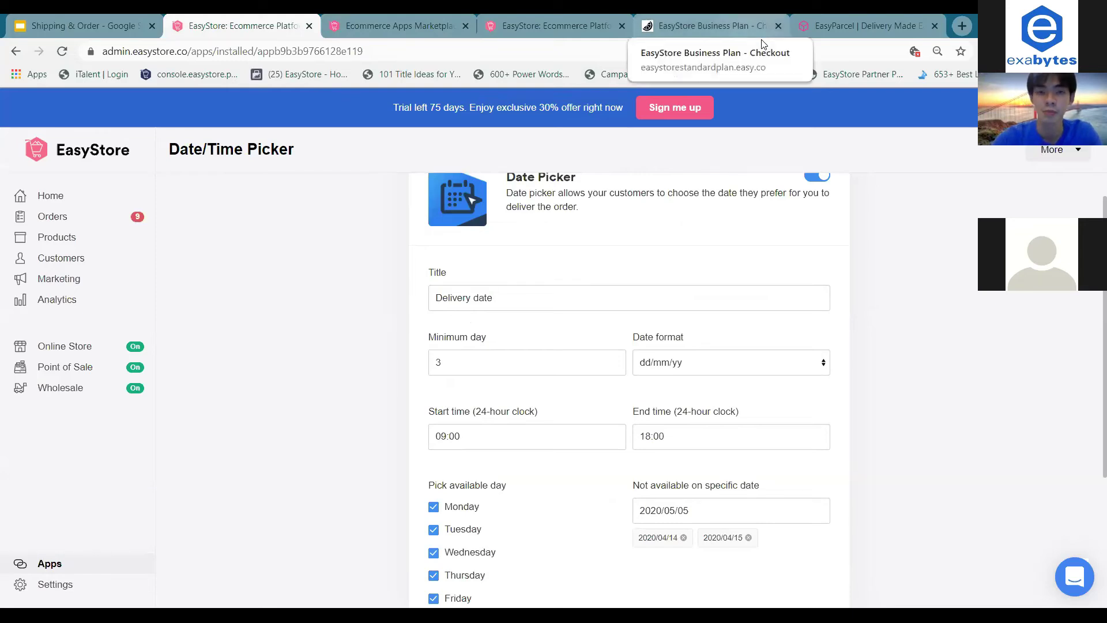
Open the Delivery date calendar on the store's checkout page
left_click(743, 26)
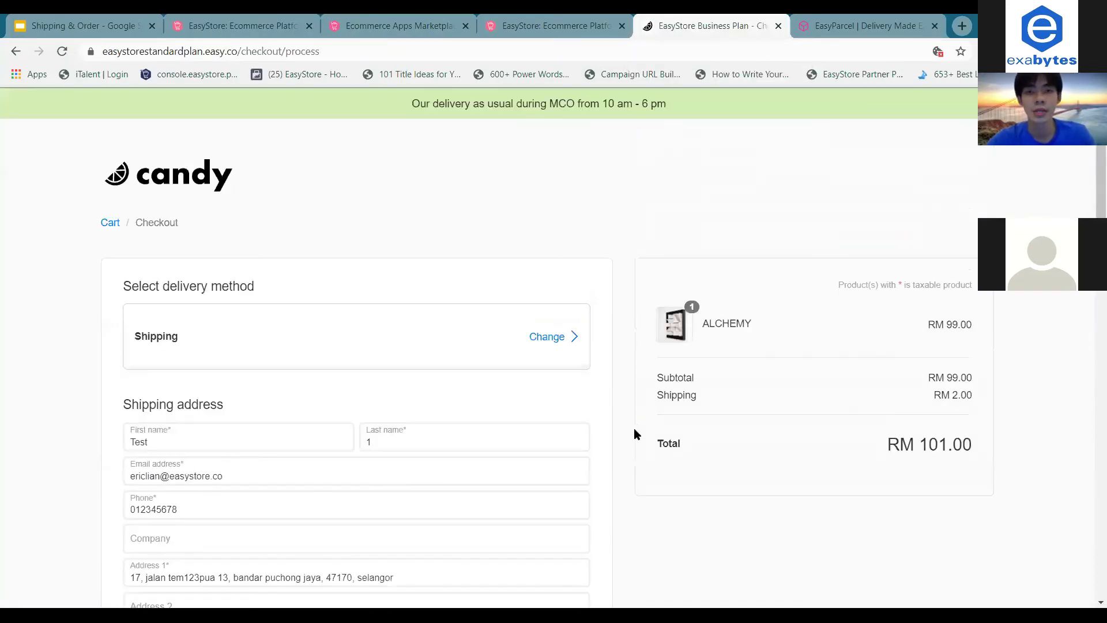
scroll(634, 434, "down", 1)
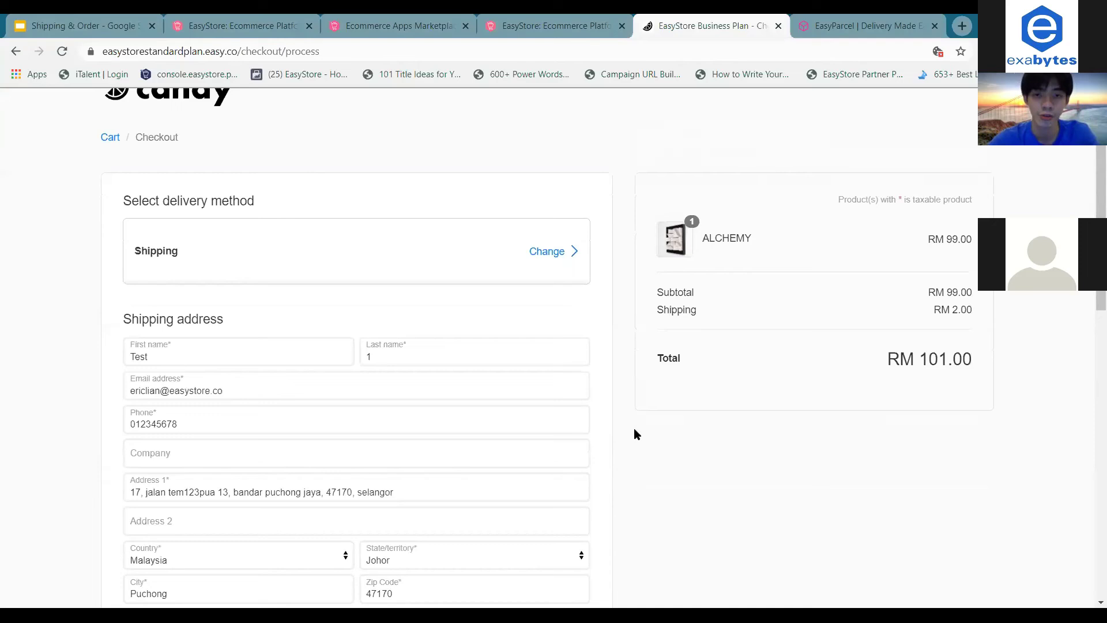
scroll(634, 433, "down", 2)
scroll(634, 433, "down", 2)
scroll(634, 433, "down", 1)
scroll(634, 433, "down", 1)
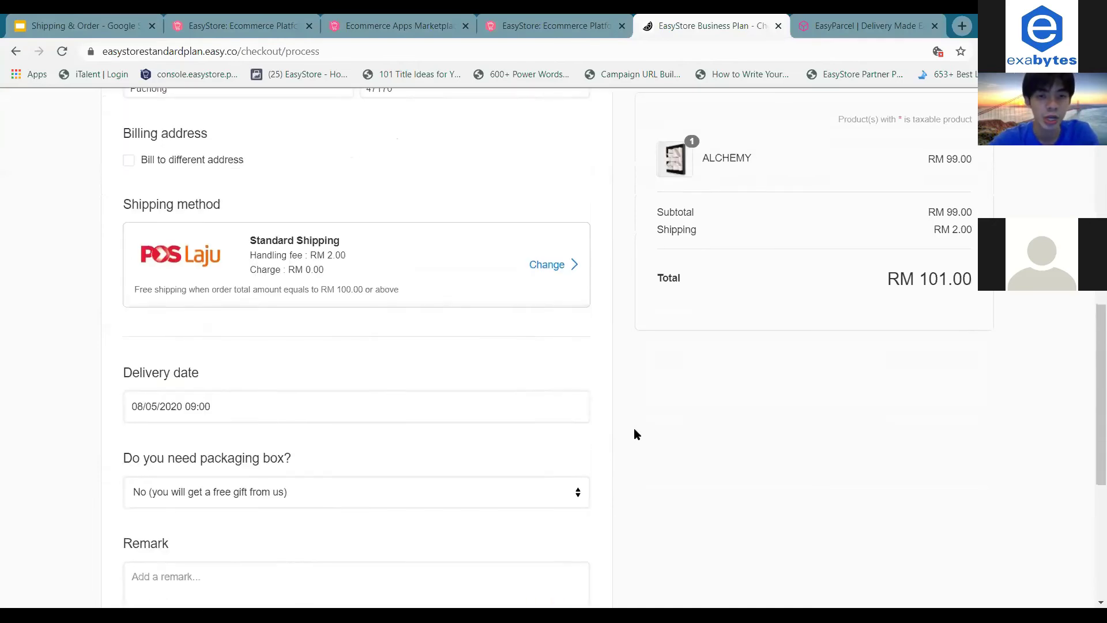
left_click(502, 409)
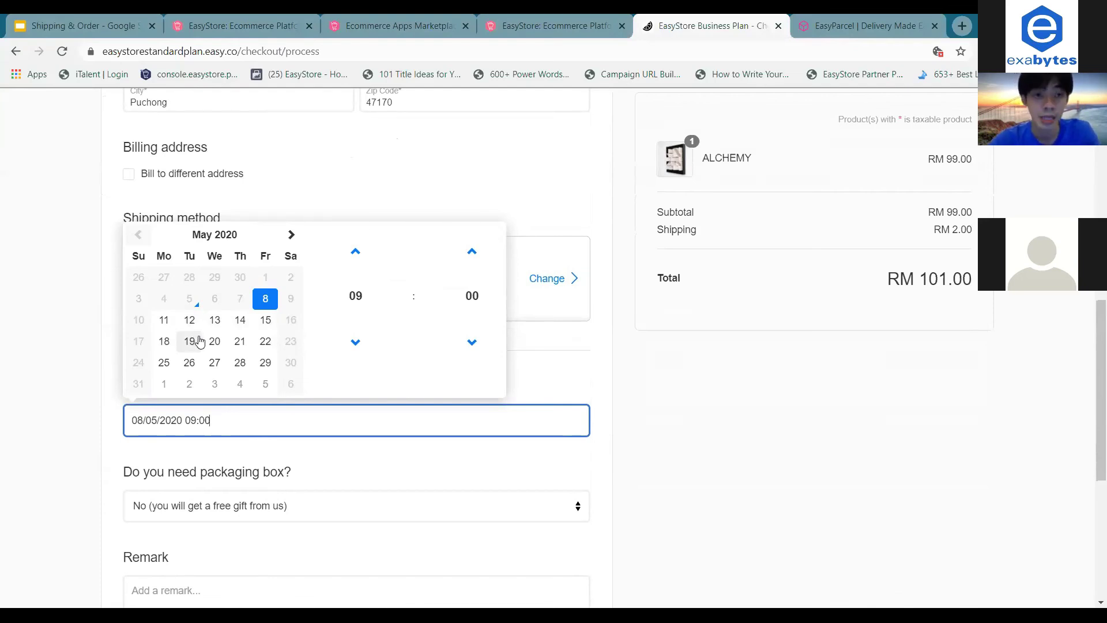
Pick 20 May 2020 with a 12:00 delivery hour and close the calendar
left_click(215, 342)
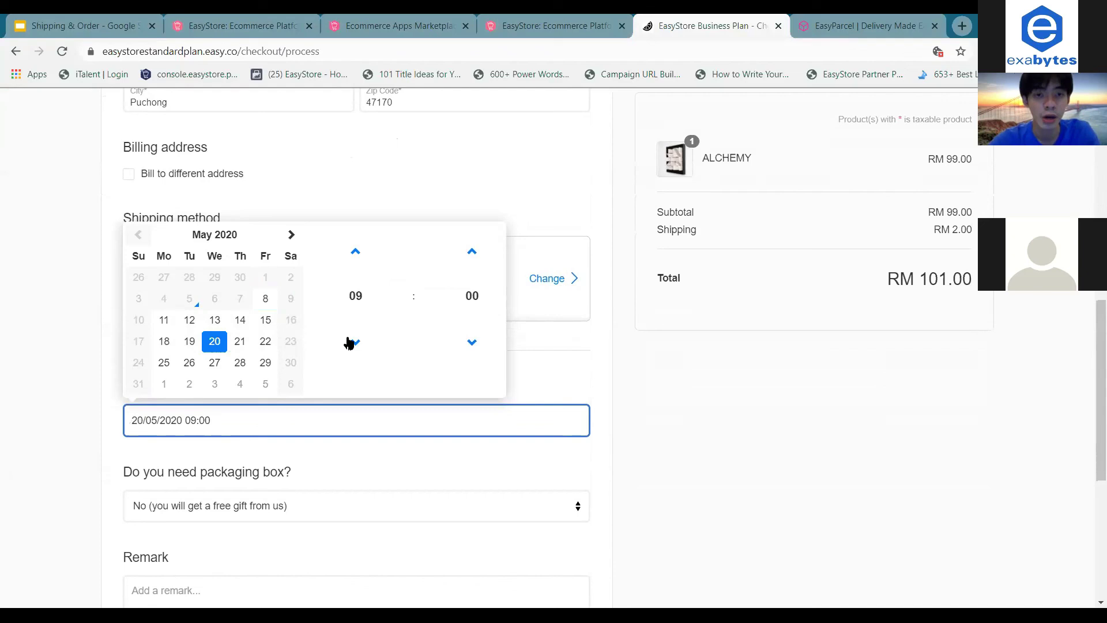
left_click(361, 257)
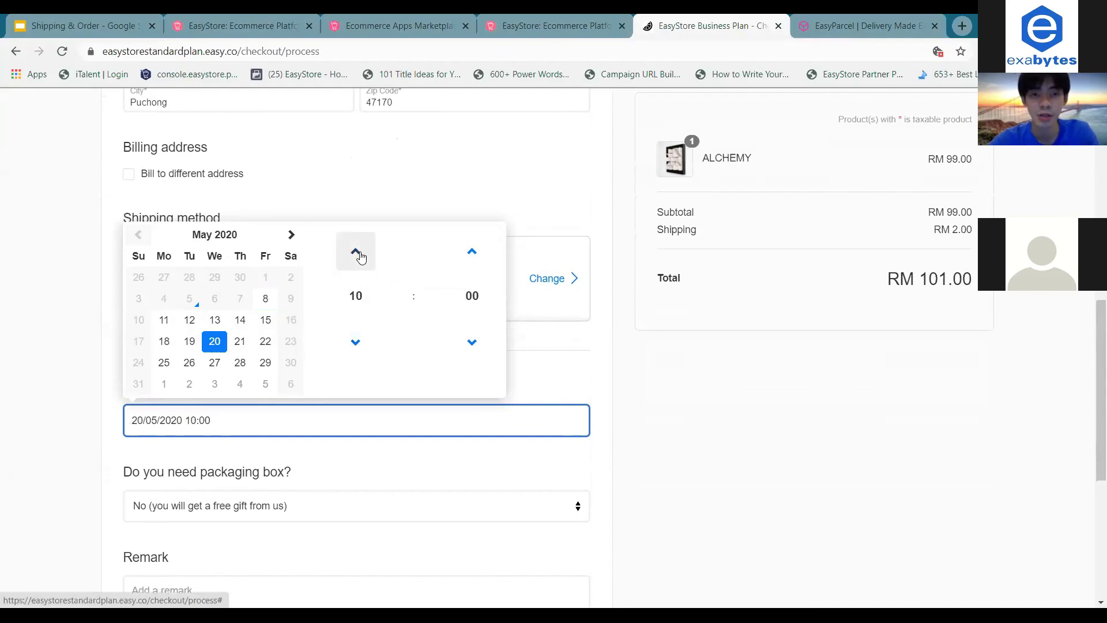
left_click(361, 257)
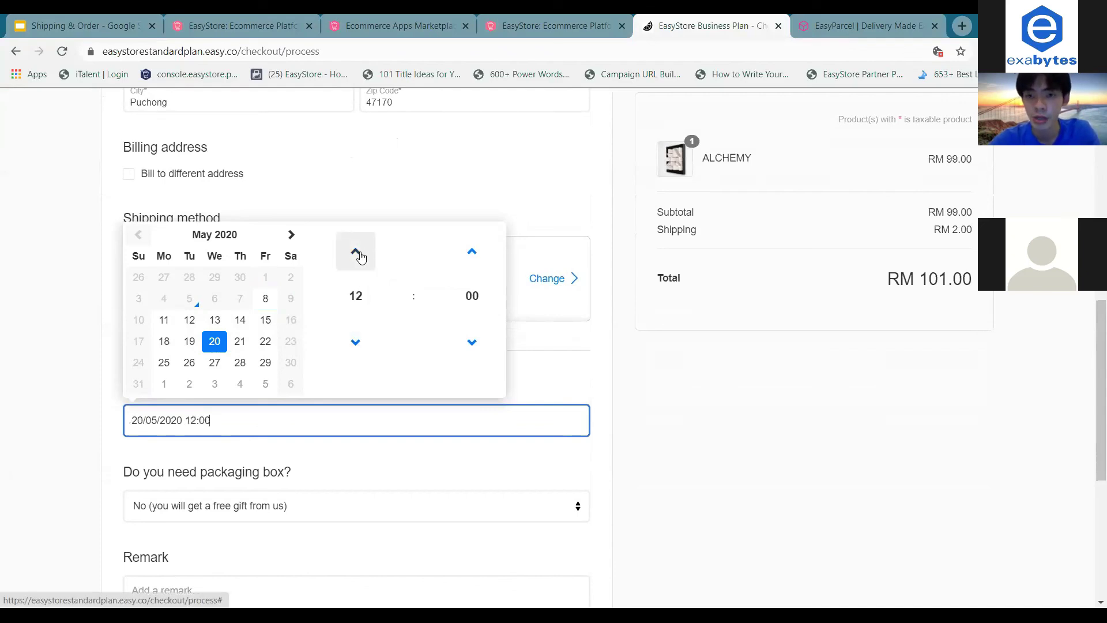
left_click(567, 359)
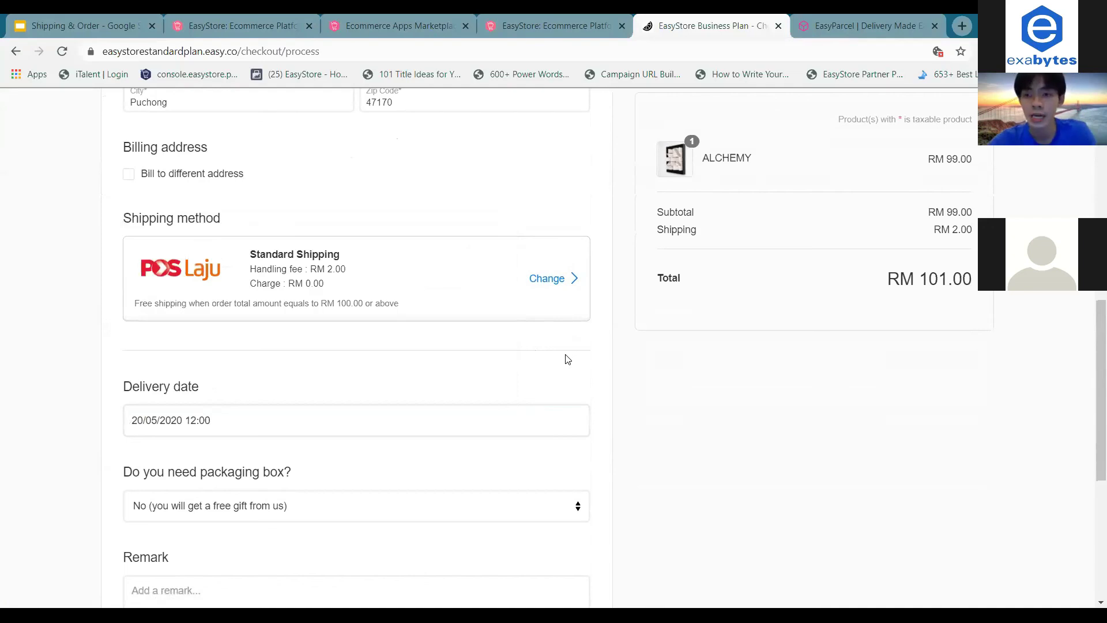